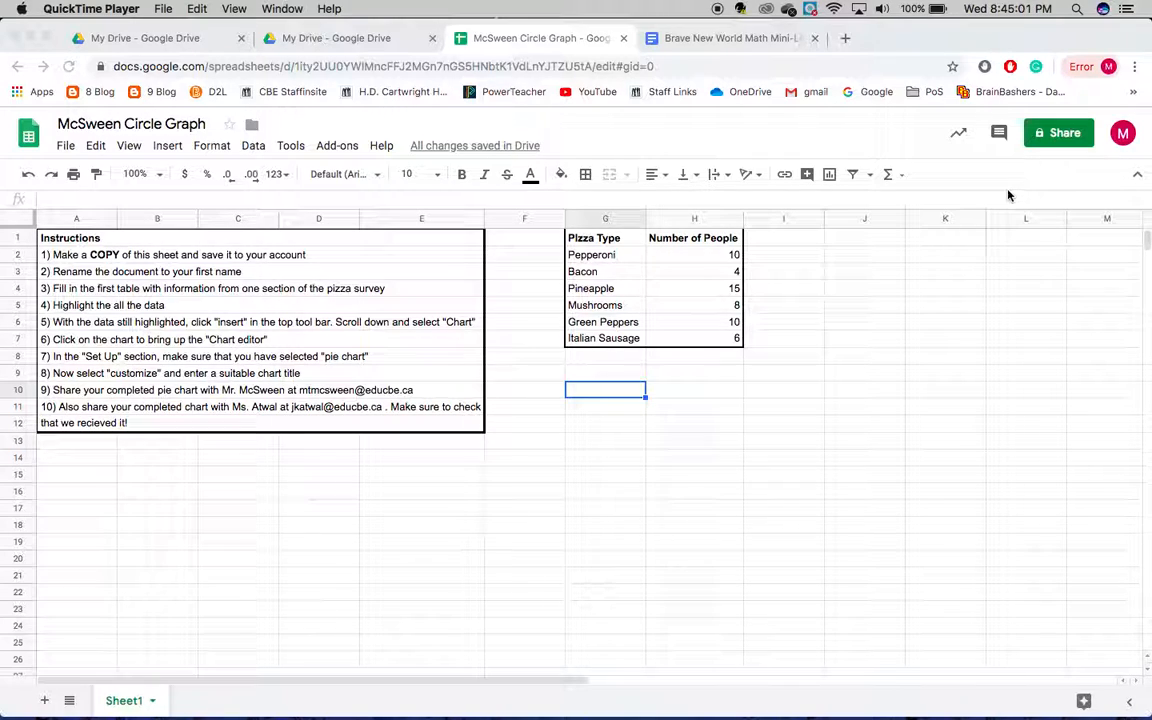
click(815, 272)
click(859, 275)
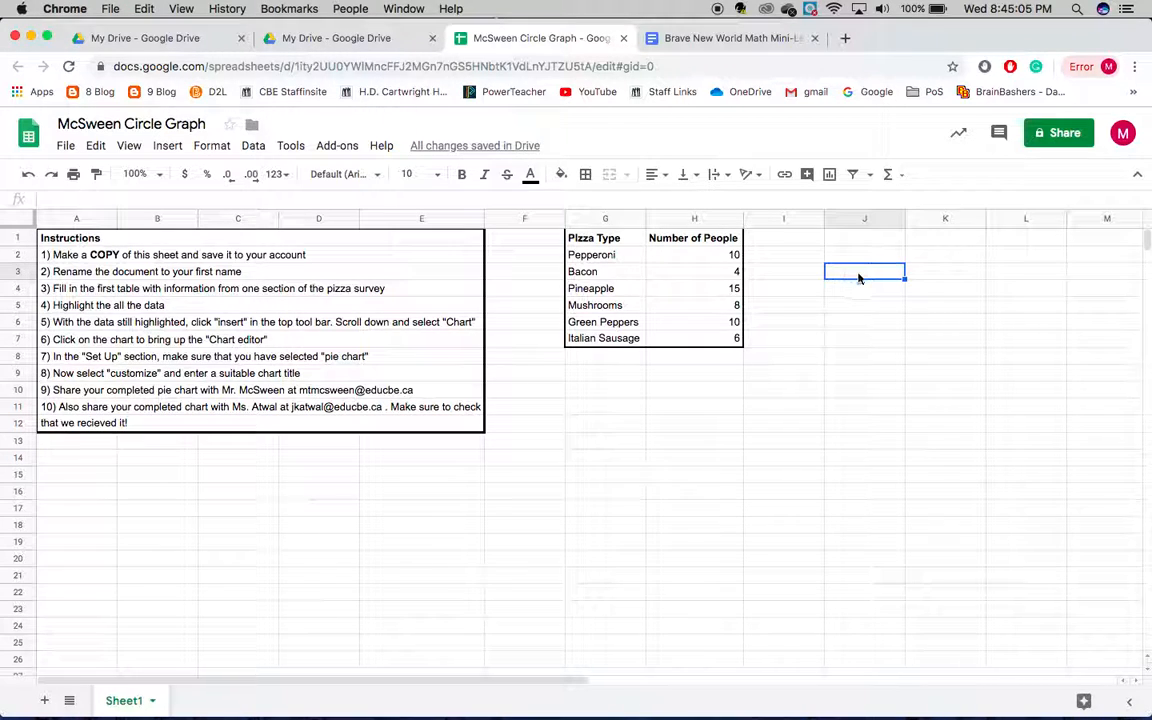
text(nfhfhf)
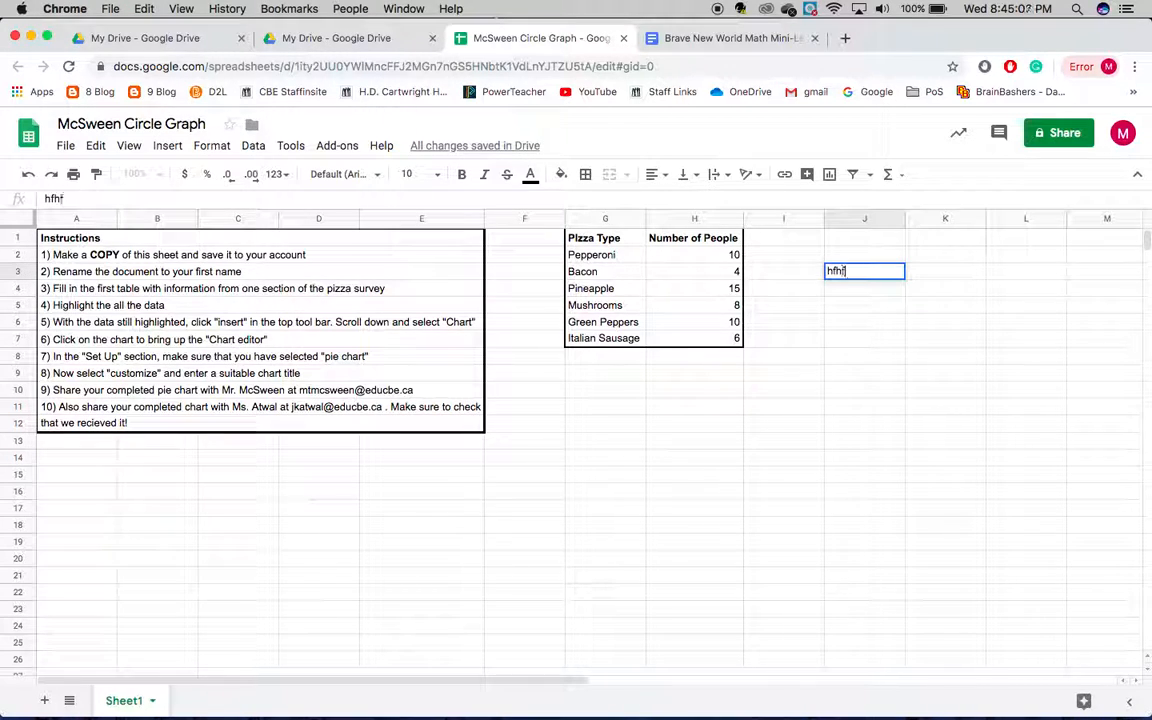
key(BackSpace)
key(BackSpace)
key(BackSpace)
key(BackSpace)
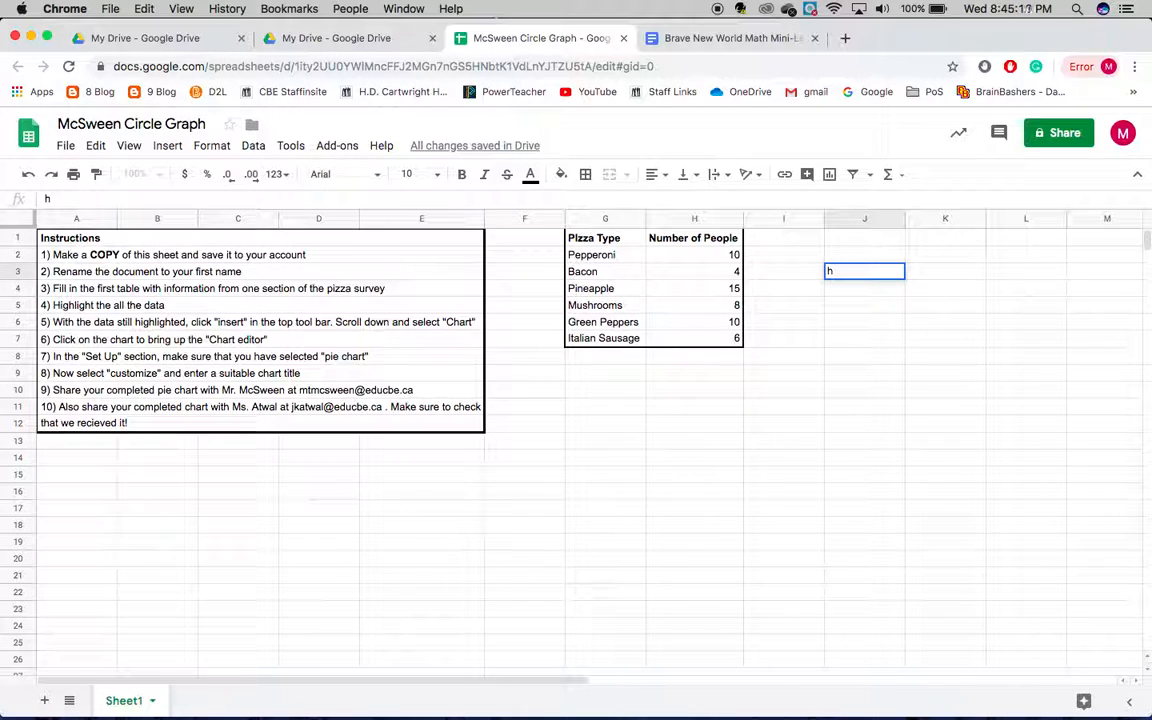
click(780, 461)
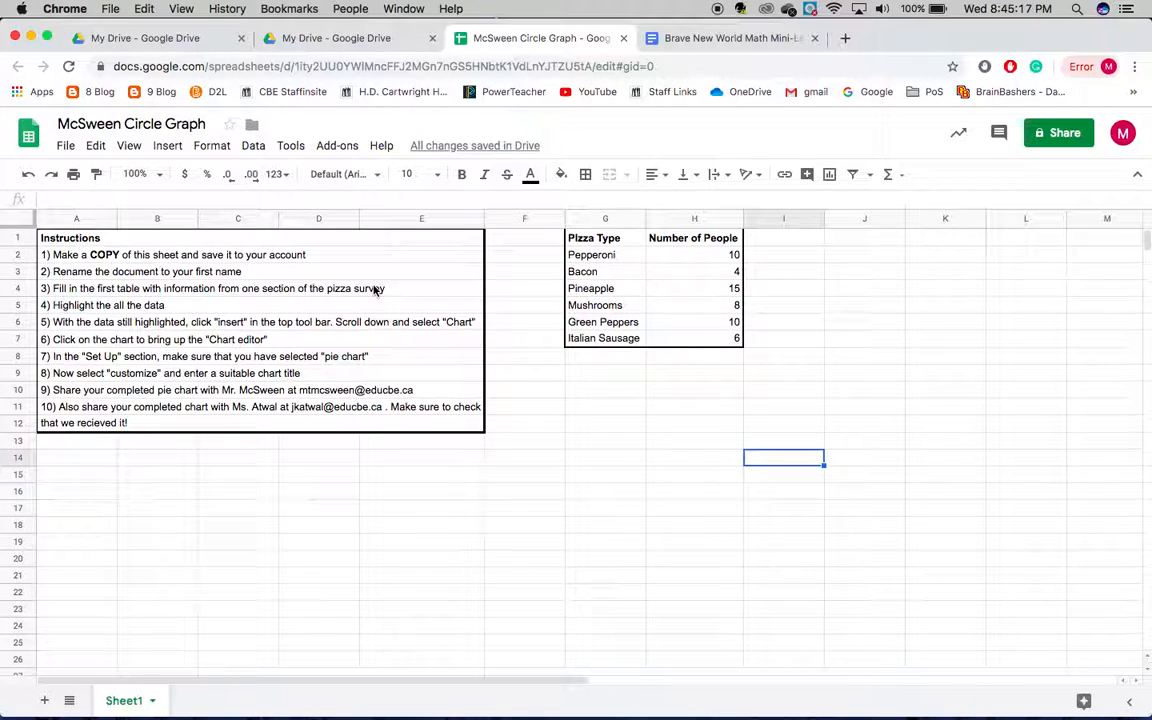
Rename the spreadsheet with the owner's surname followed by "Circle Graph"
click(100, 125)
double_click(101, 125)
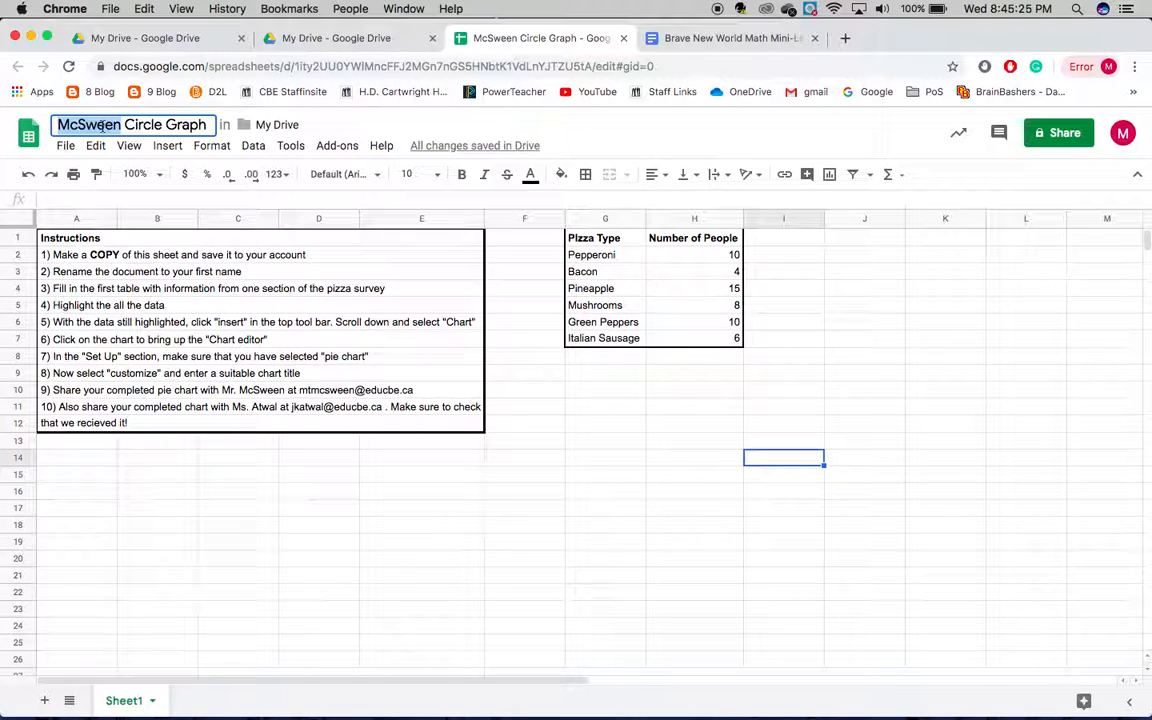
text(McSween)
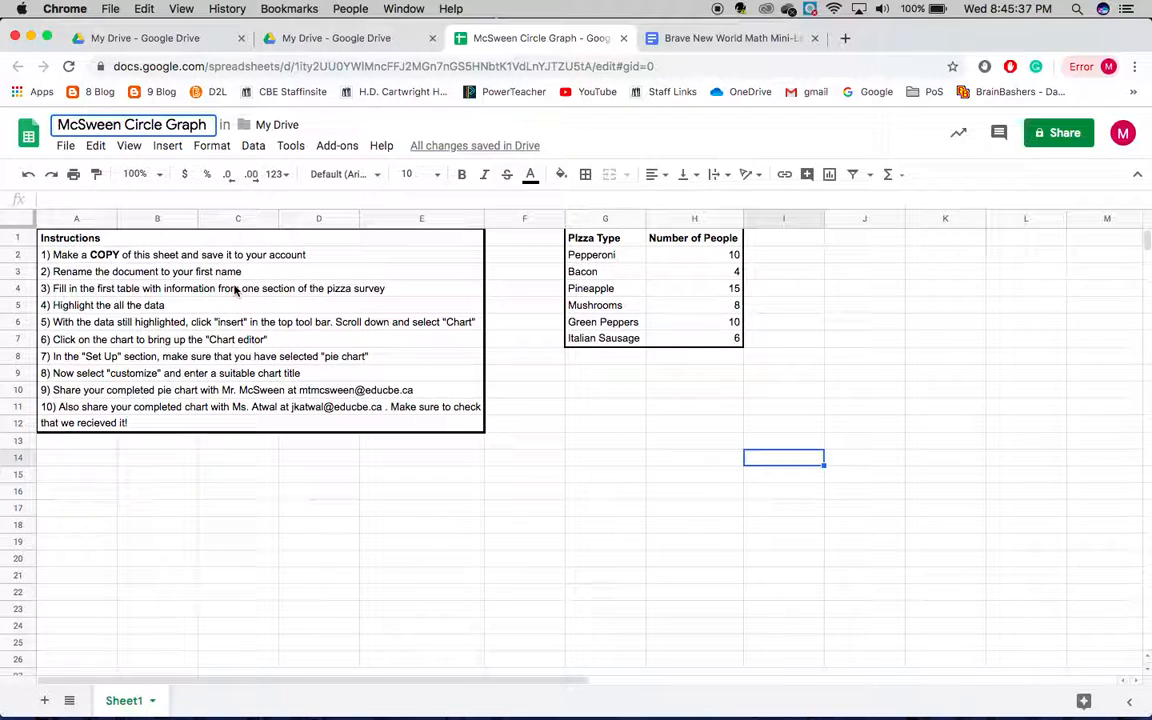
click(231, 444)
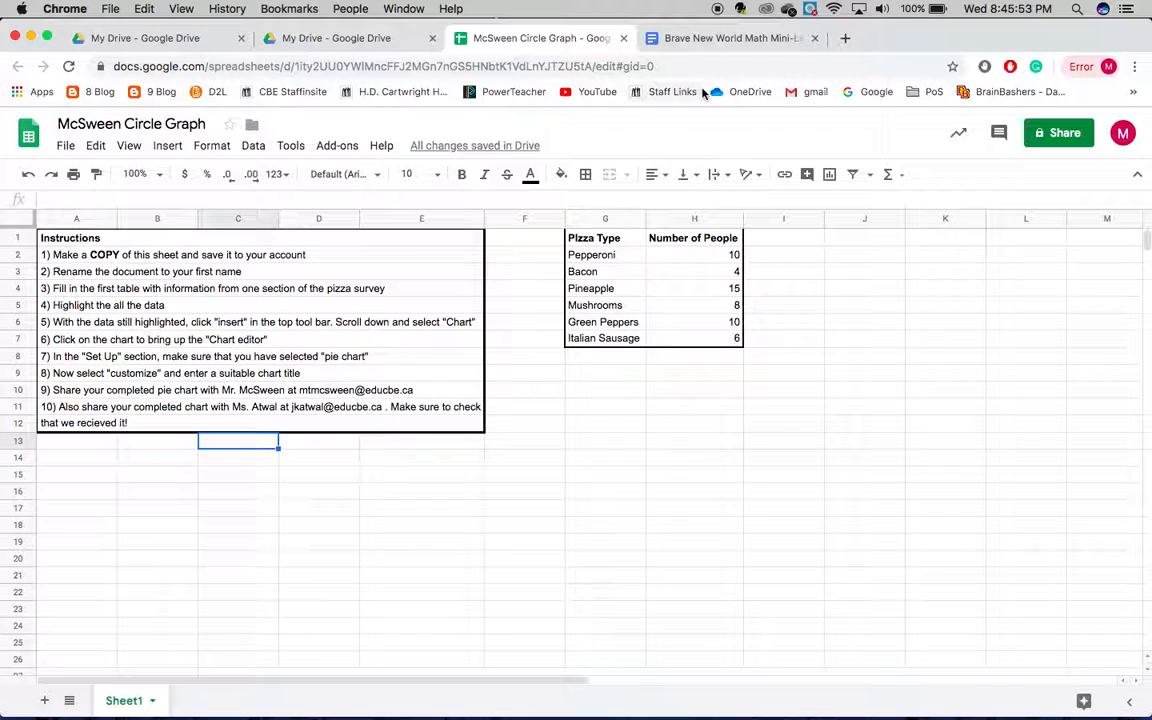
Examine the pizza topping survey results by gender and age in the Brave New World Math document and return to the spreadsheet
click(708, 40)
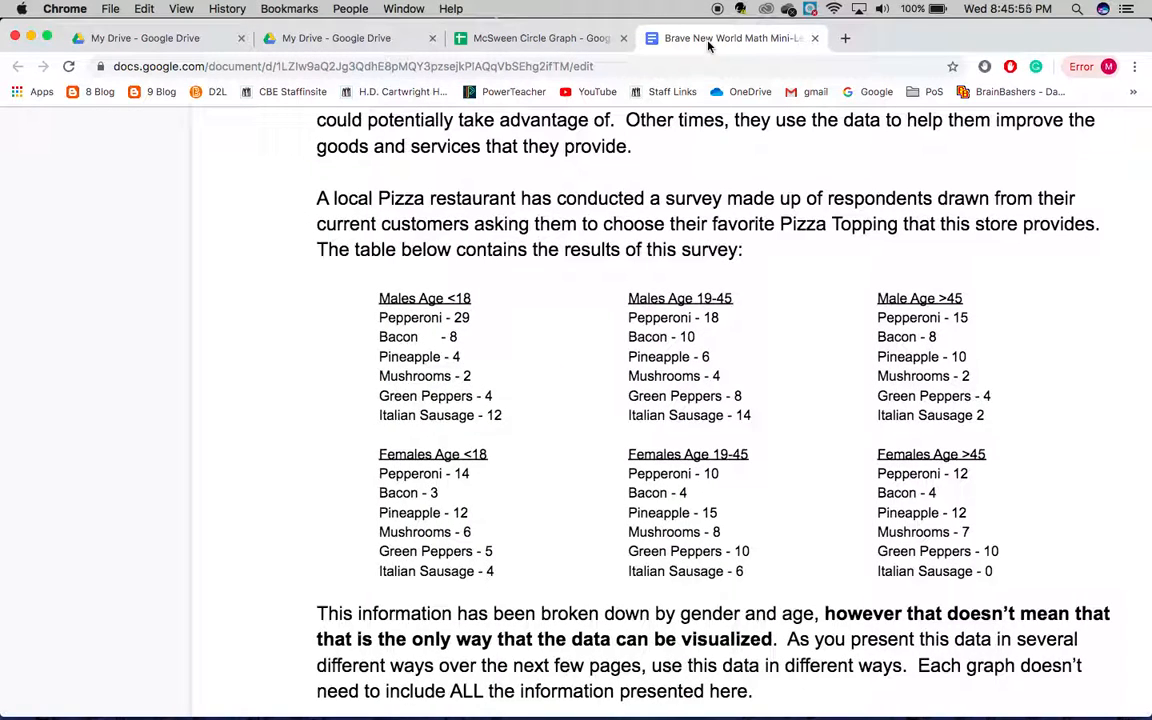
scroll(598, 351, right, 2)
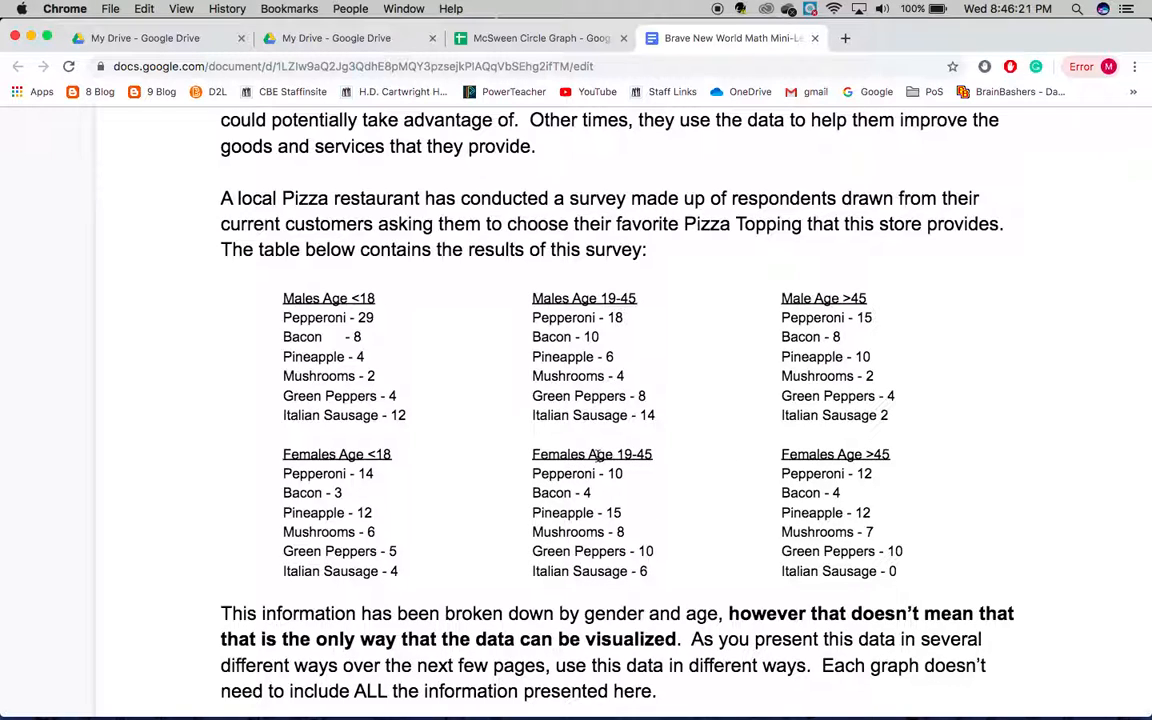
click(536, 40)
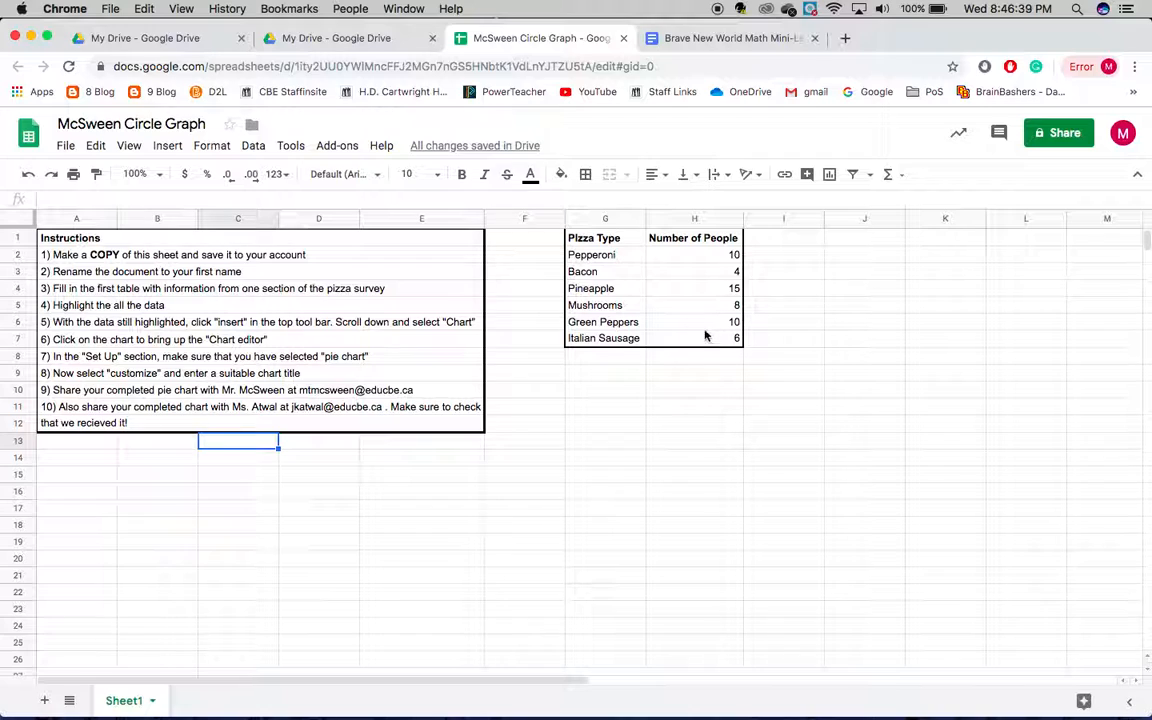
Insert a chart from the pizza data in G1:H7 and move it below the data table
click(619, 240)
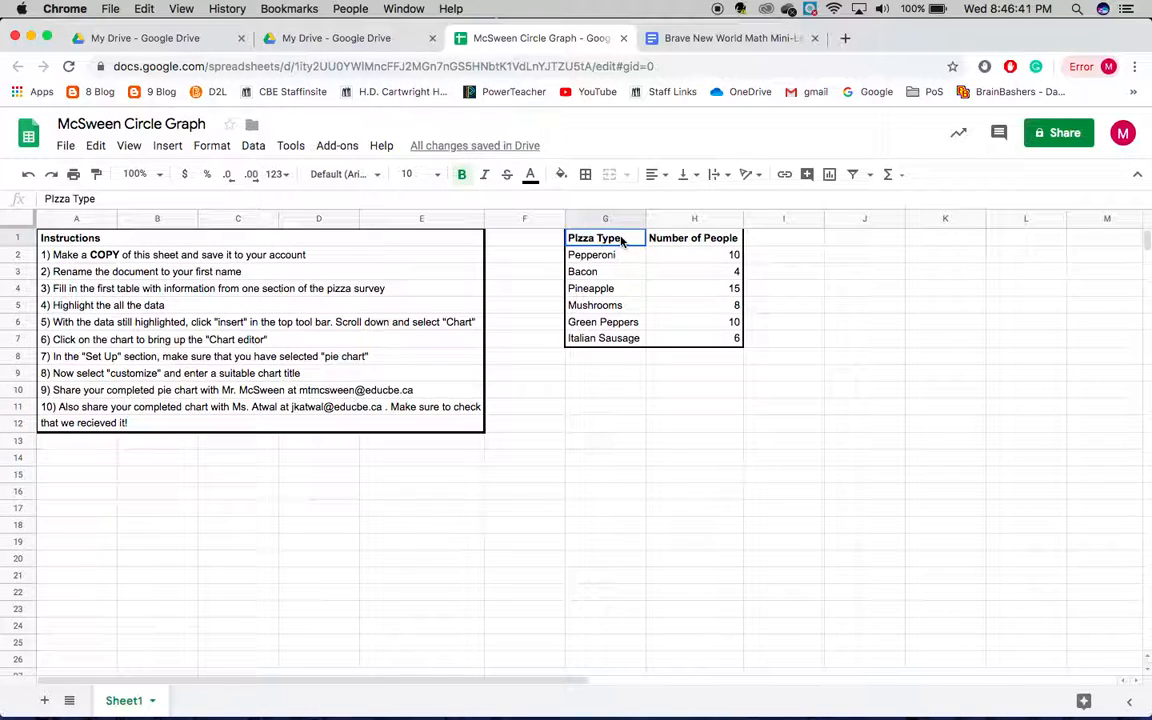
mouse_move(620, 240)
mouse_down()
mouse_move(664, 246)
mouse_move(671, 342)
mouse_up()
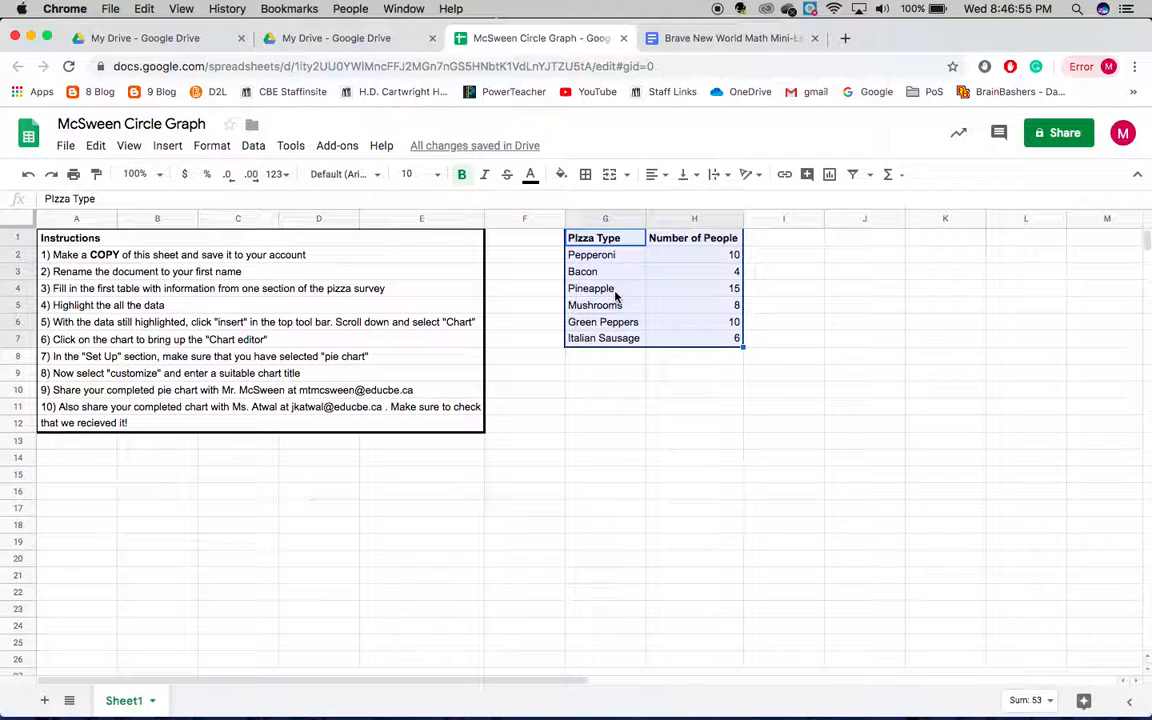
click(168, 147)
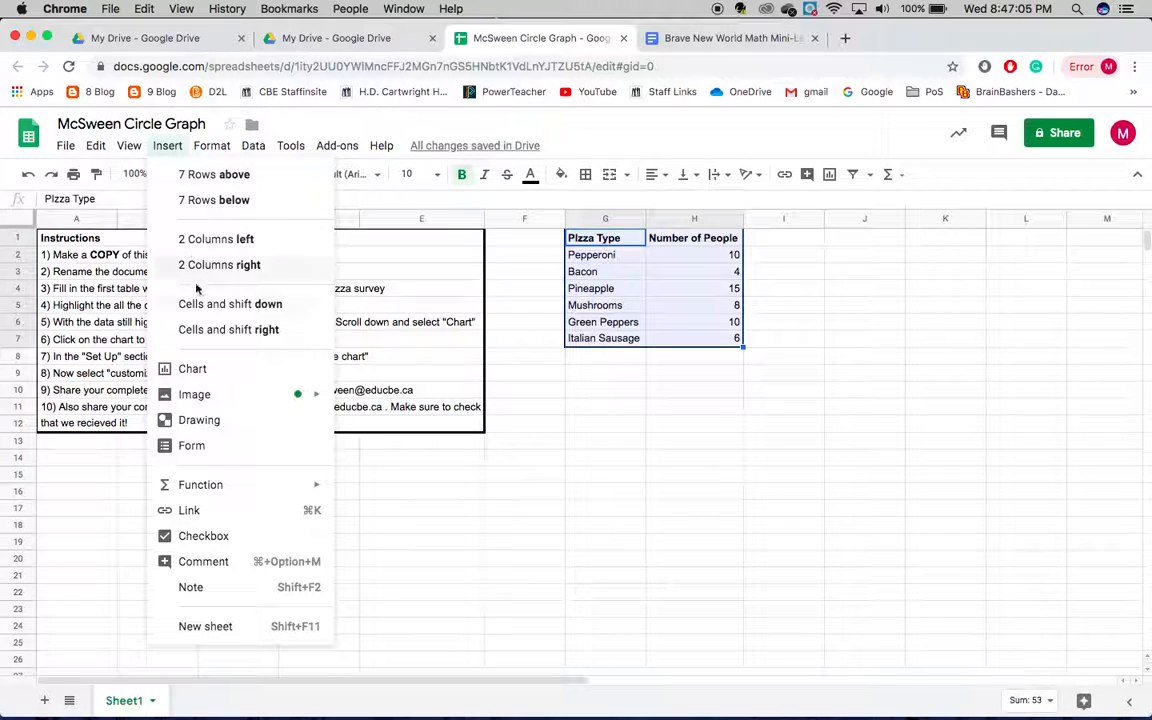
click(199, 373)
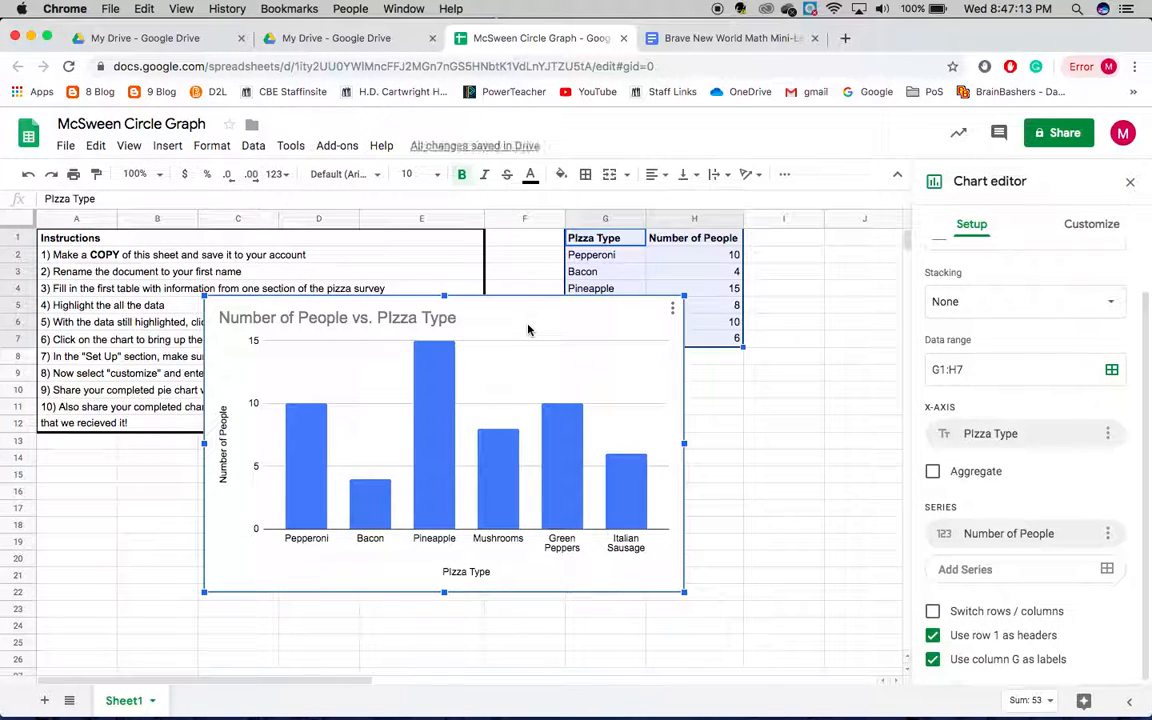
drag(528, 330, 681, 429)
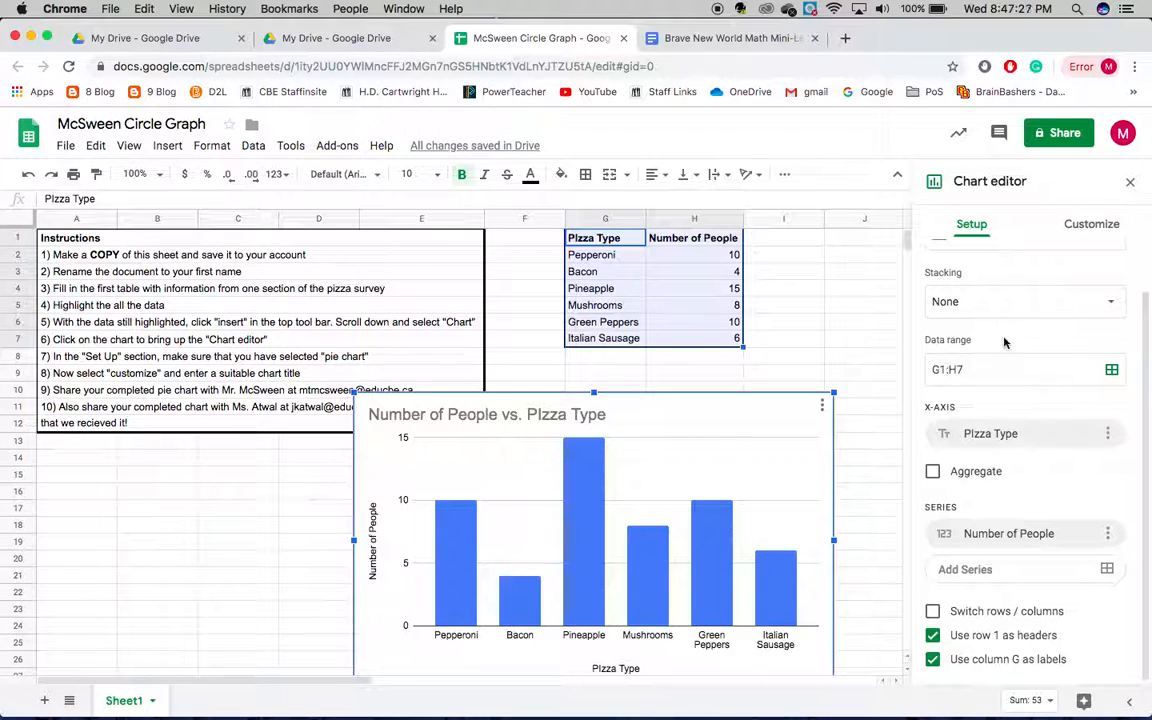
Change the column chart to a standard pie chart and shift it slightly right and up on the sheet
scroll(1021, 329, up, 2)
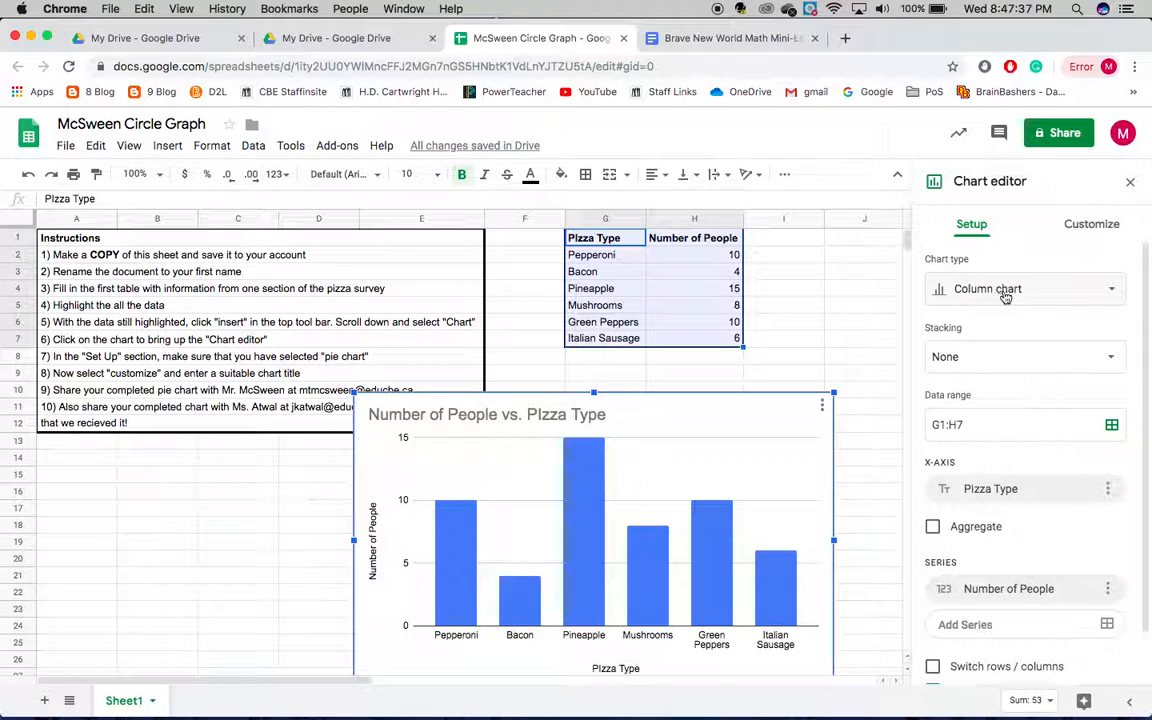
click(1066, 292)
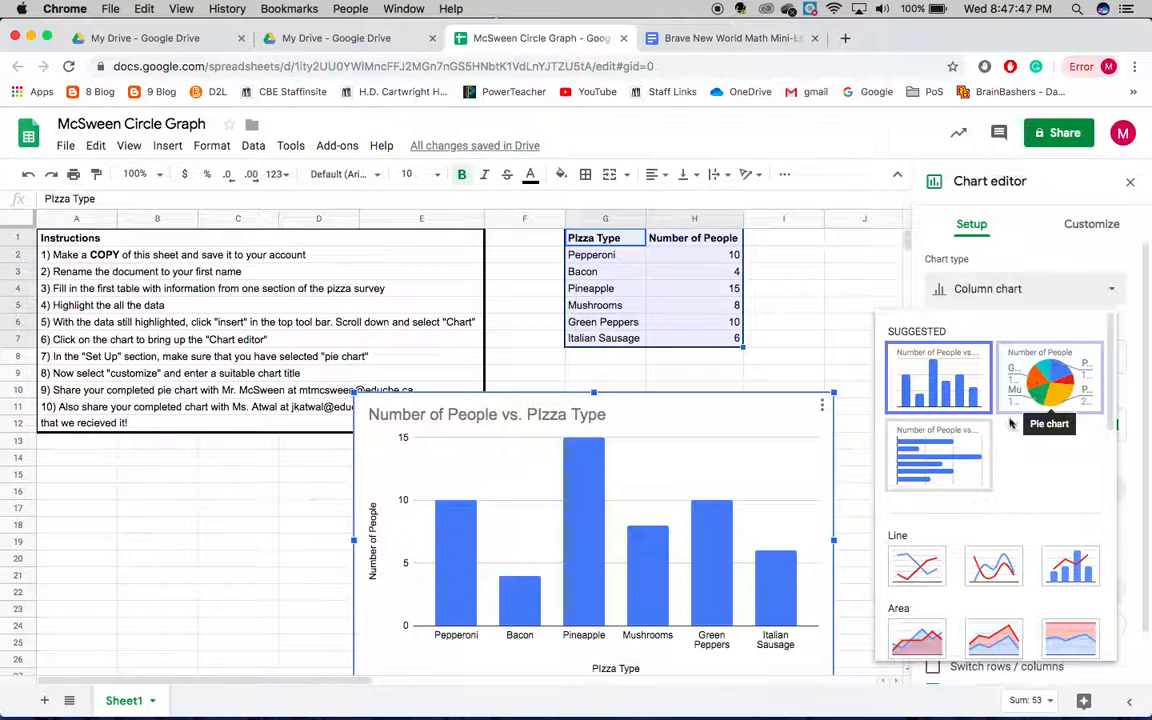
scroll(1011, 424, down, 5)
scroll(1011, 427, down, 5)
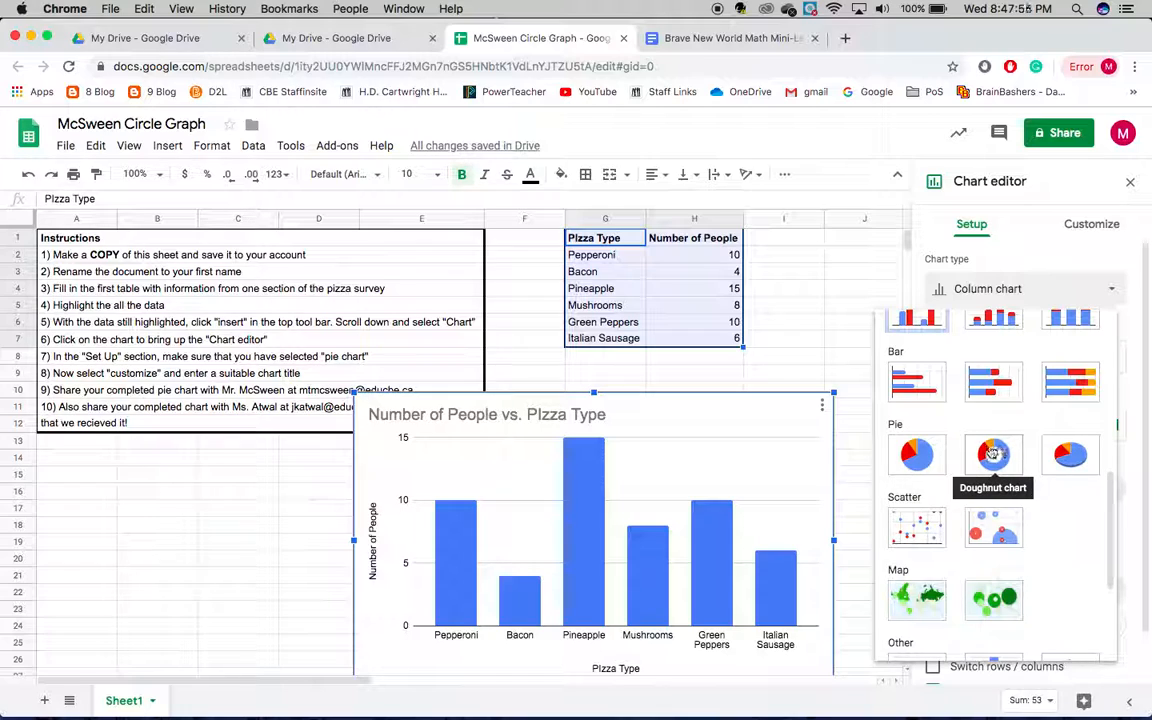
click(917, 455)
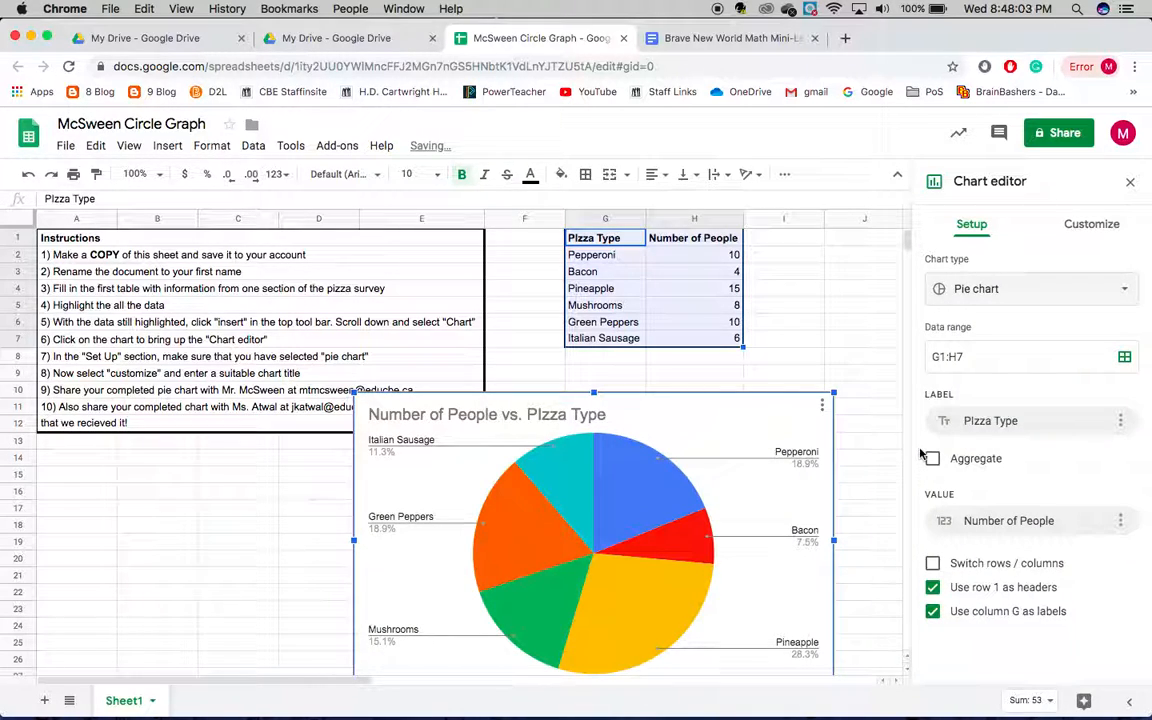
drag(718, 430, 783, 400)
scroll(795, 368, down, 2)
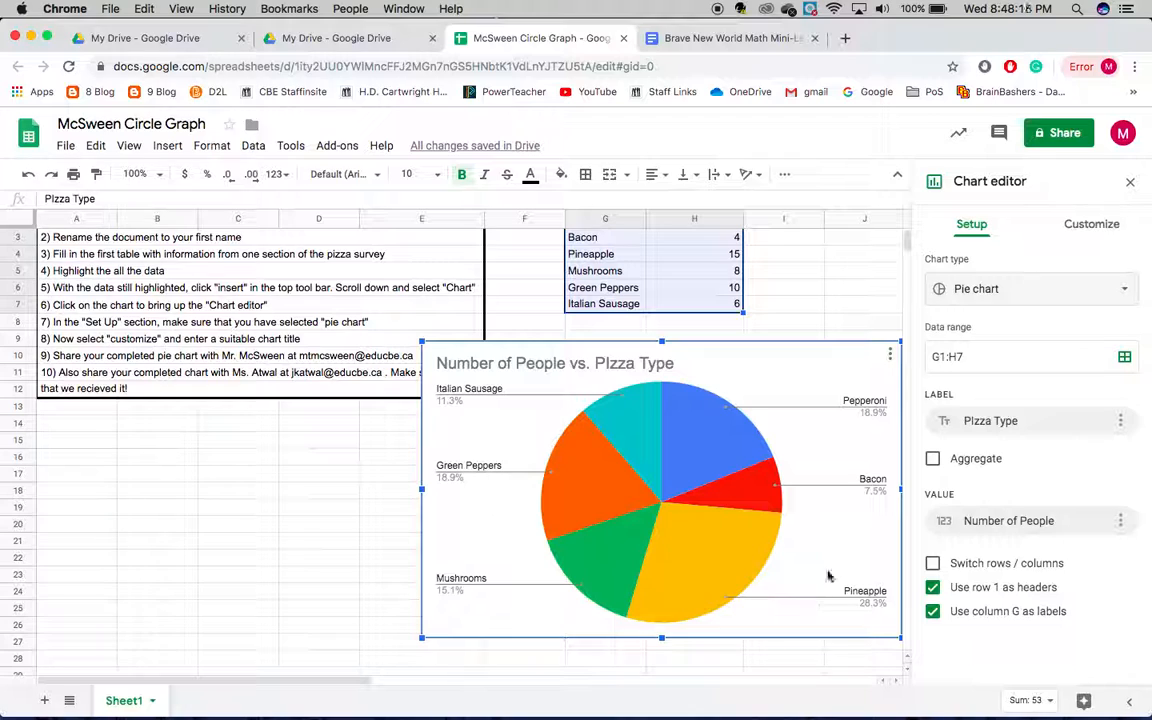
scroll(866, 511, up, 1)
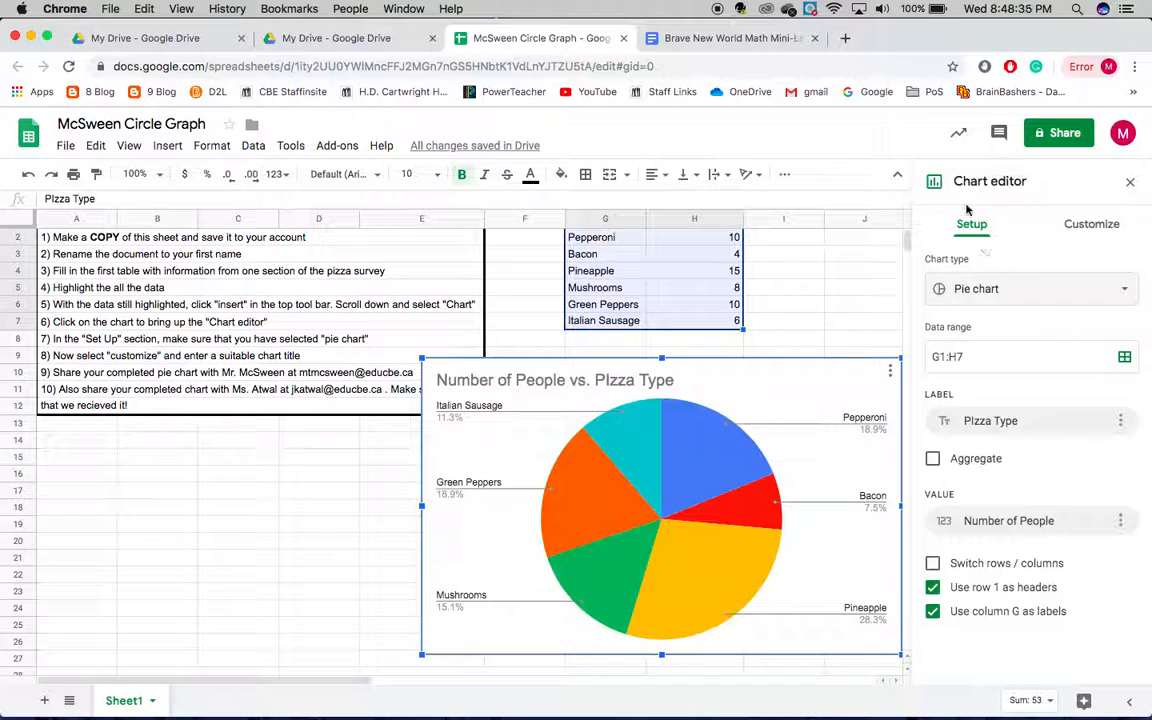
Set the chart title to "A better title" and move the pie chart down clear of the instructions box
click(1094, 228)
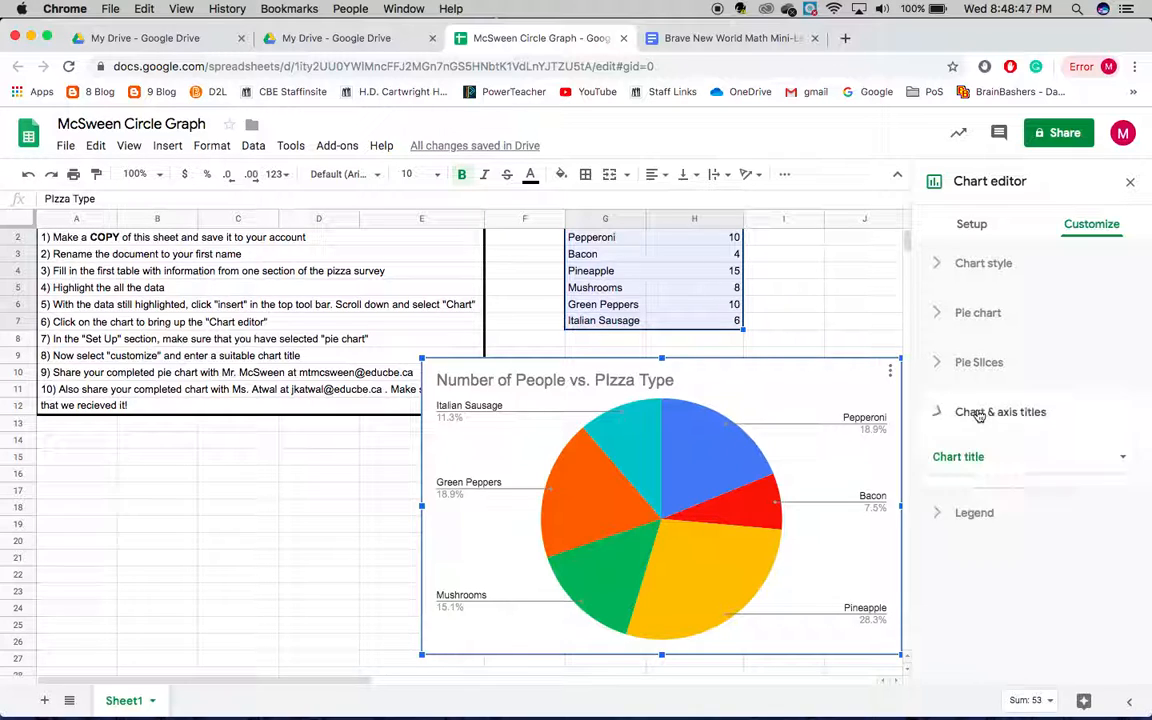
click(979, 416)
scroll(979, 416, down, 2)
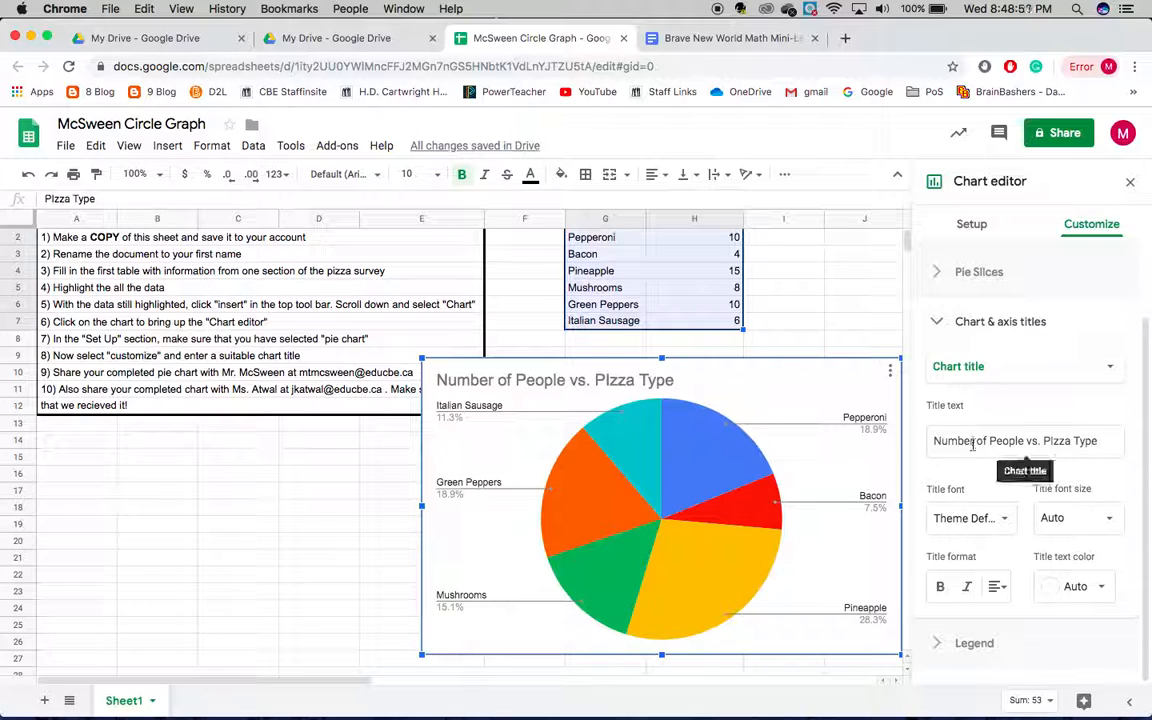
click(958, 441)
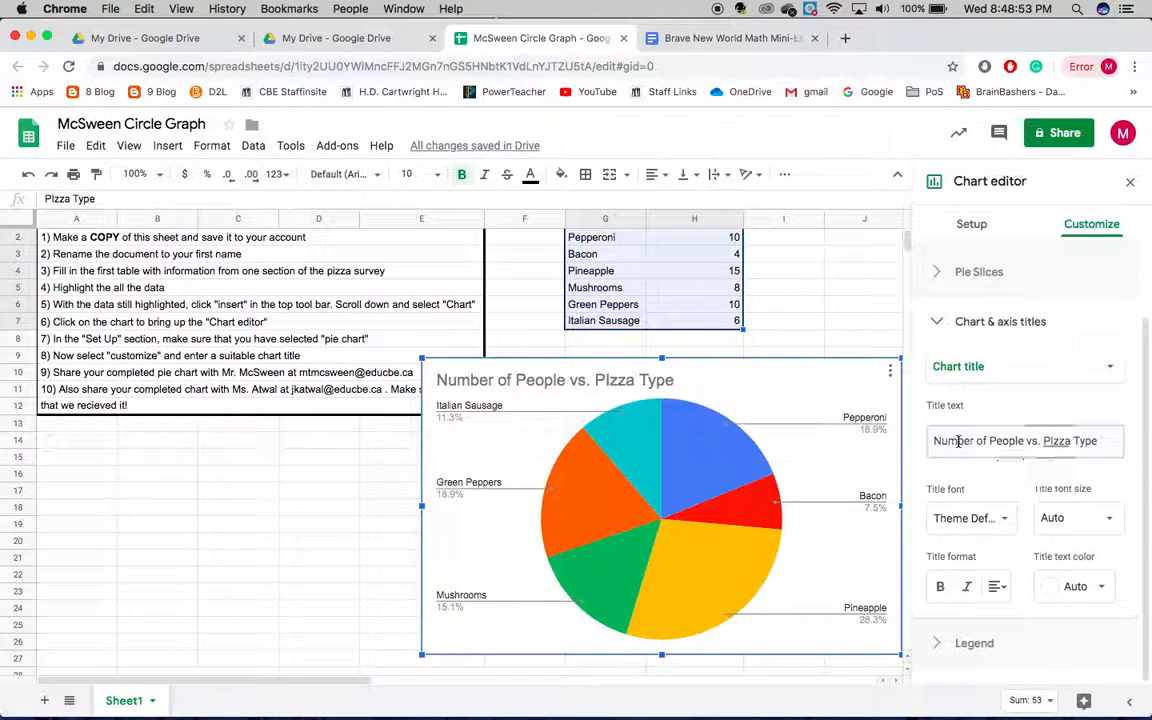
triple_click(958, 441)
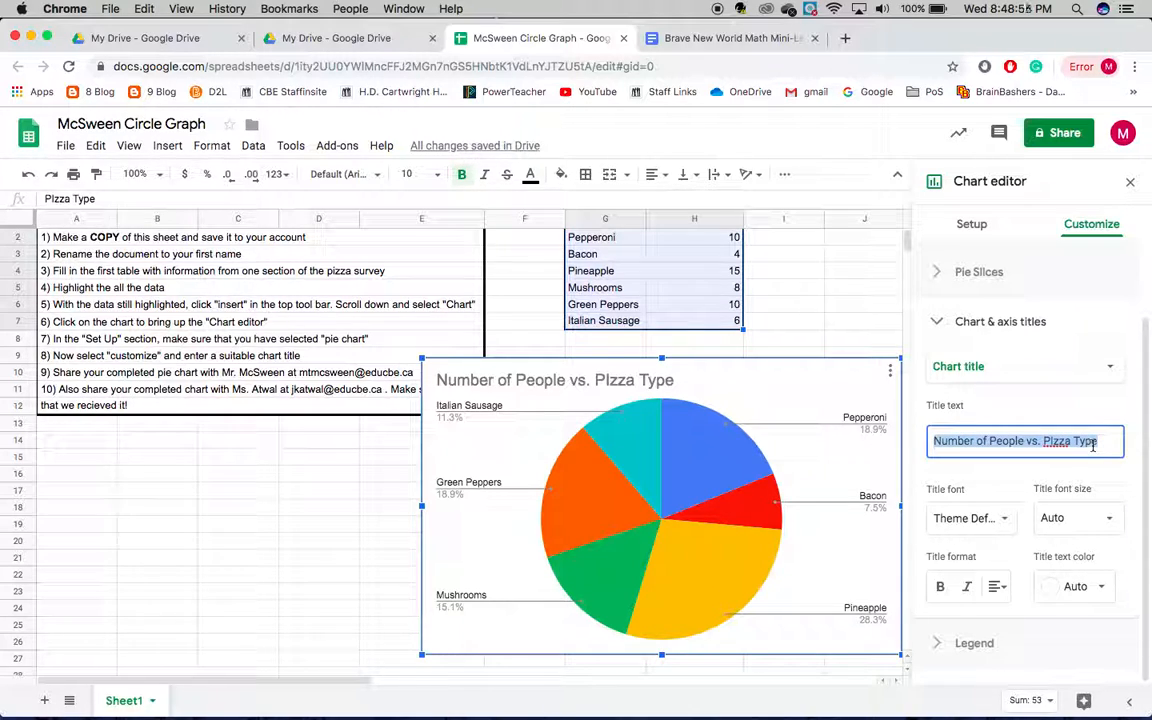
text(A better title)
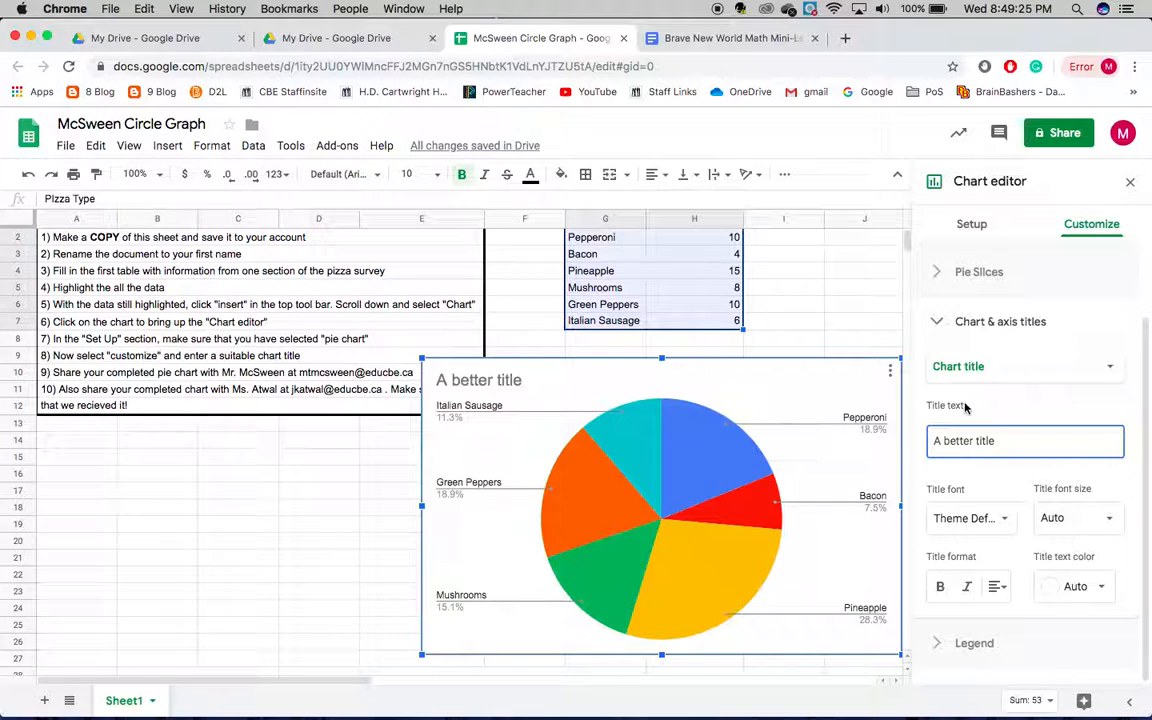
drag(850, 389, 847, 449)
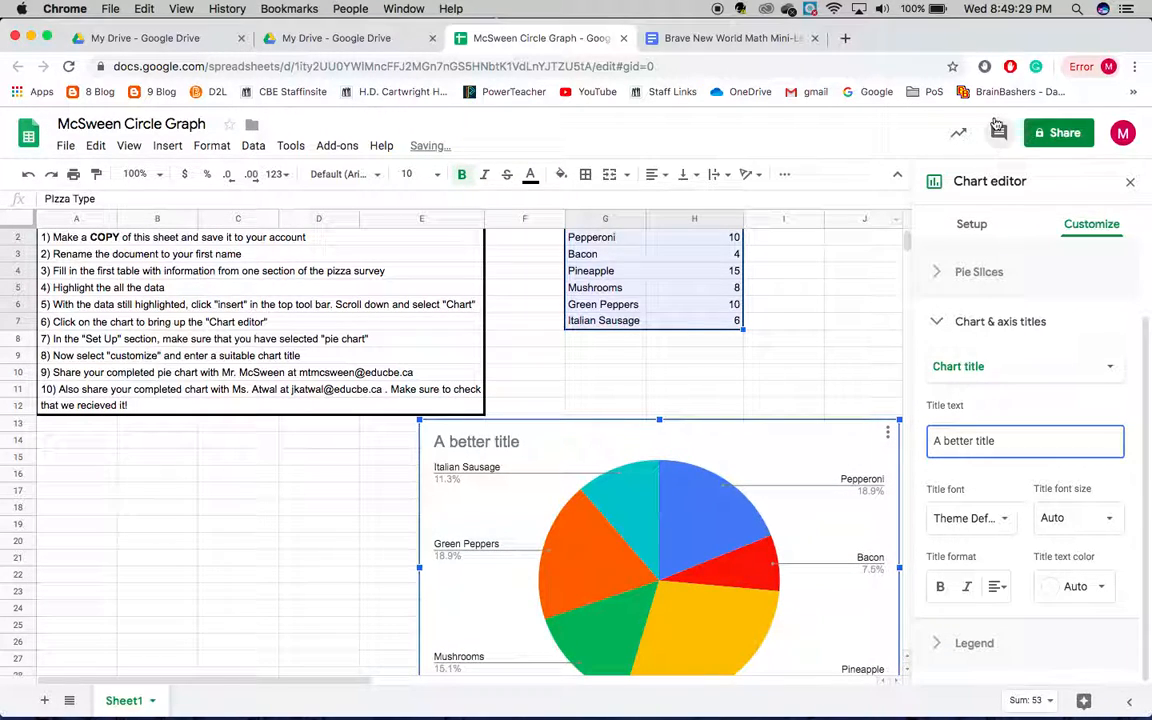
Start sharing the spreadsheet and add the first teacher's e-mail address from instruction 9 as a recipient
click(1062, 139)
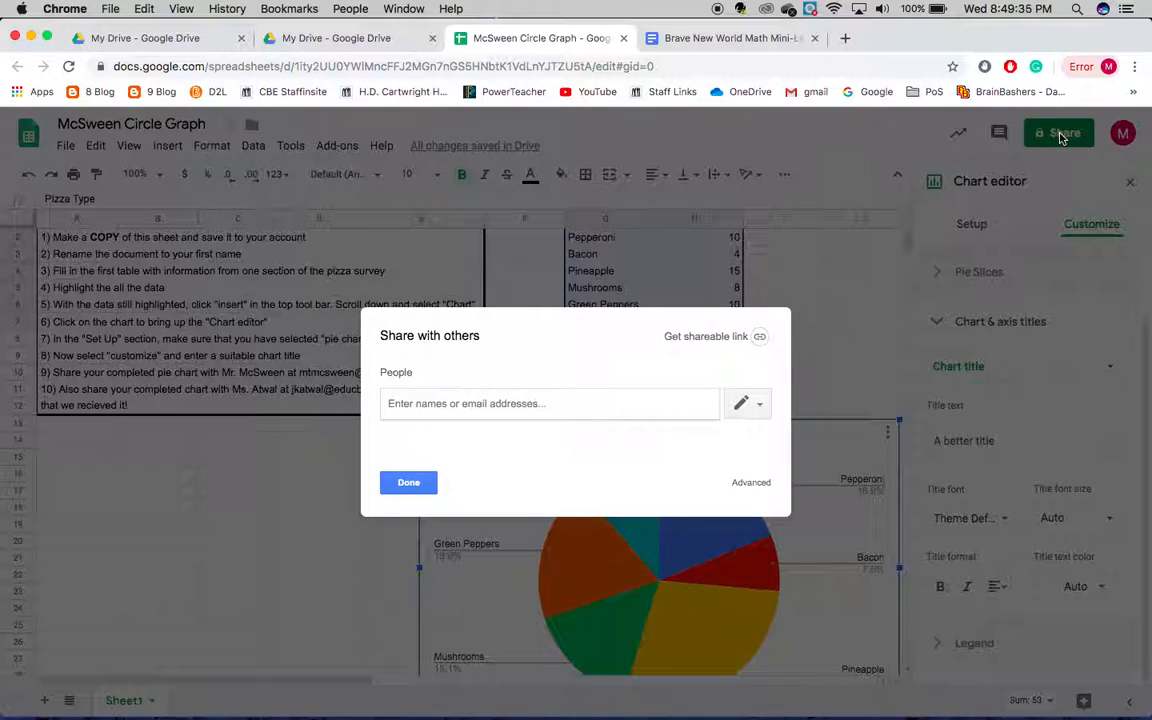
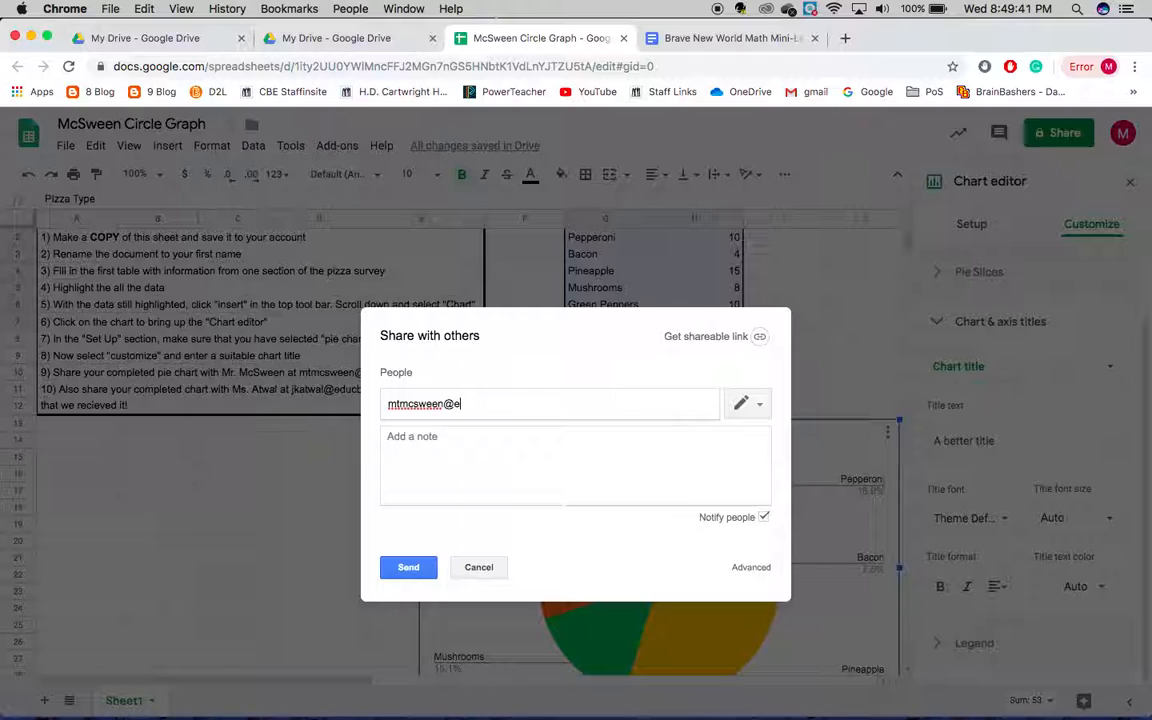
click(627, 483)
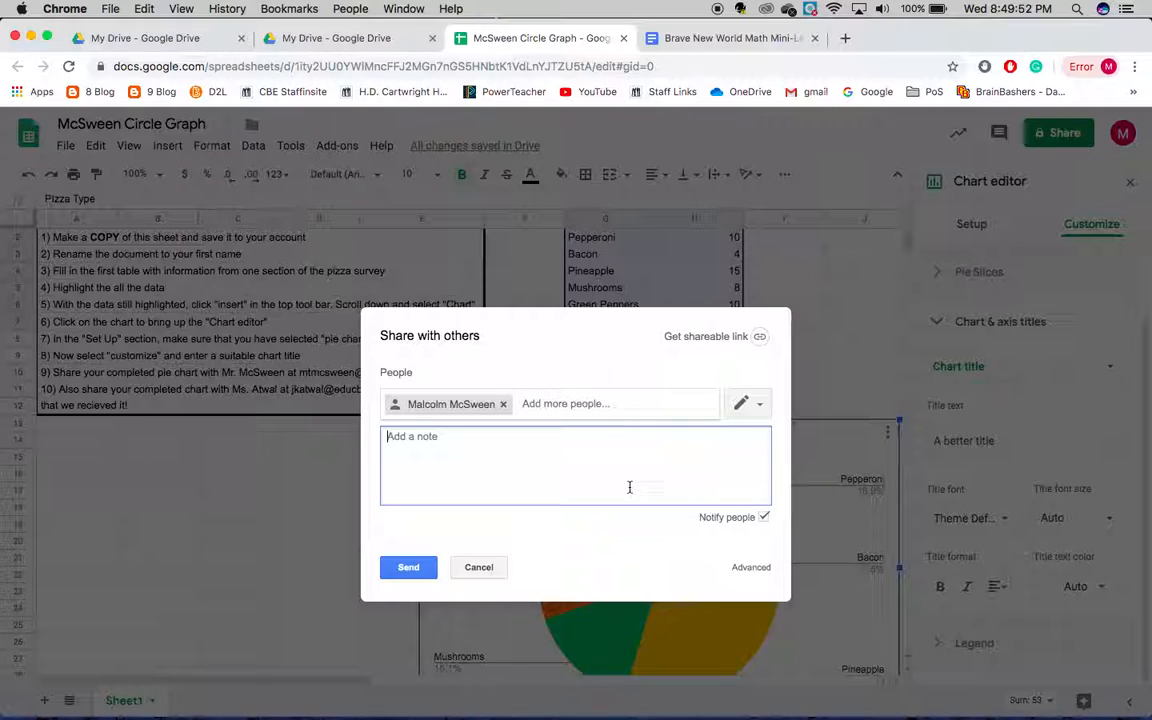
Add the second teacher's e-mail address from instruction 10 as a recipient and send the sharing invitation
click(603, 407)
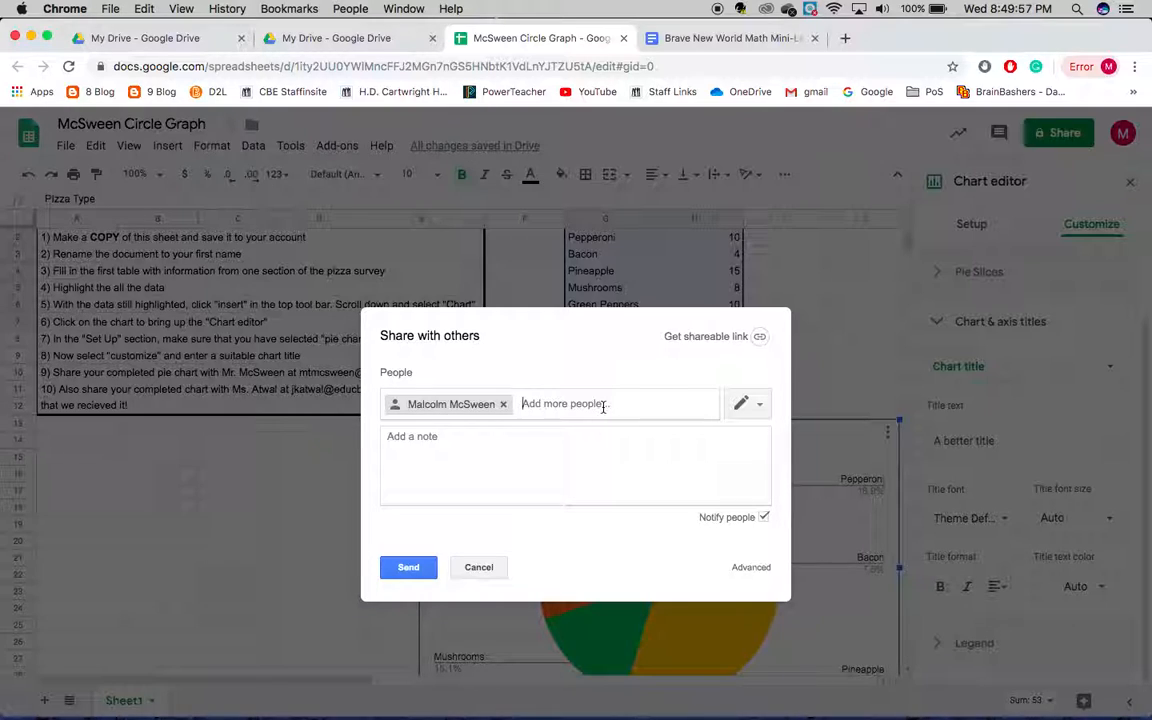
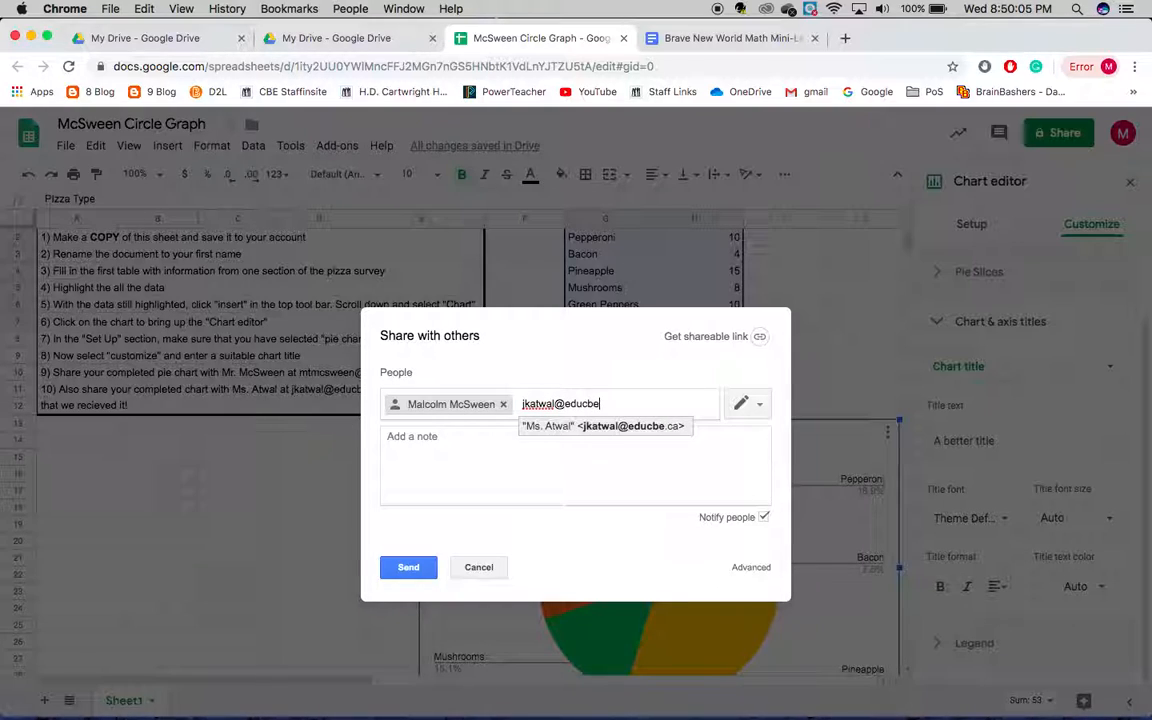
click(604, 463)
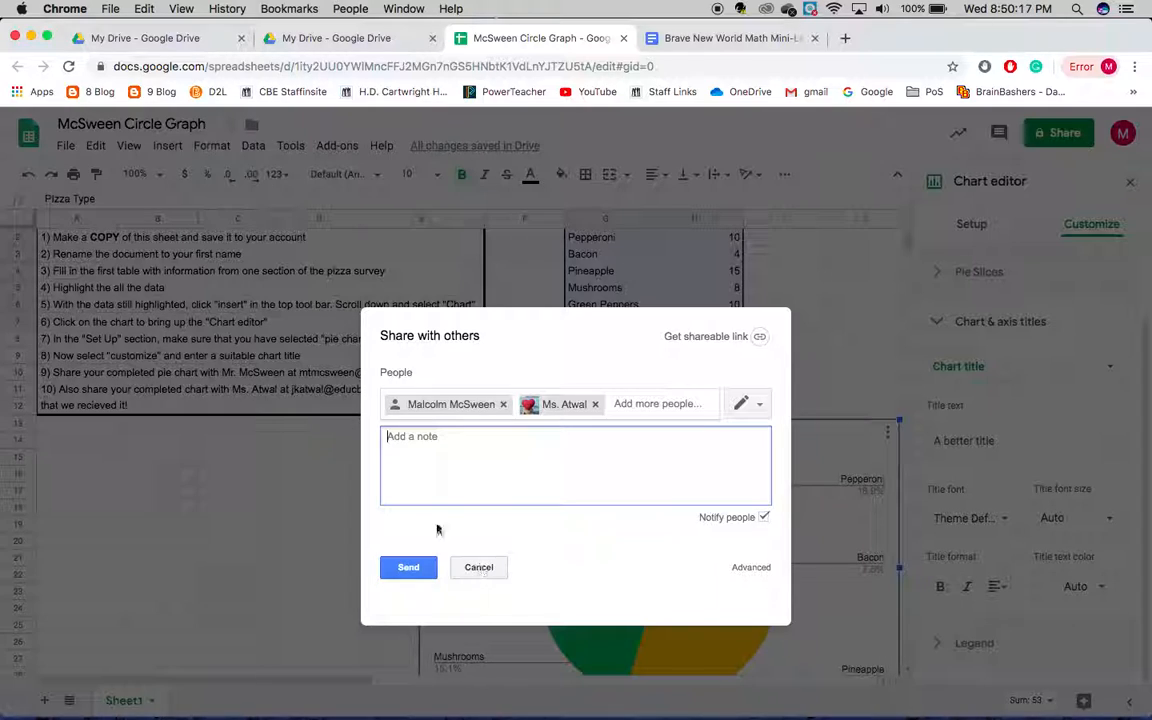
click(409, 565)
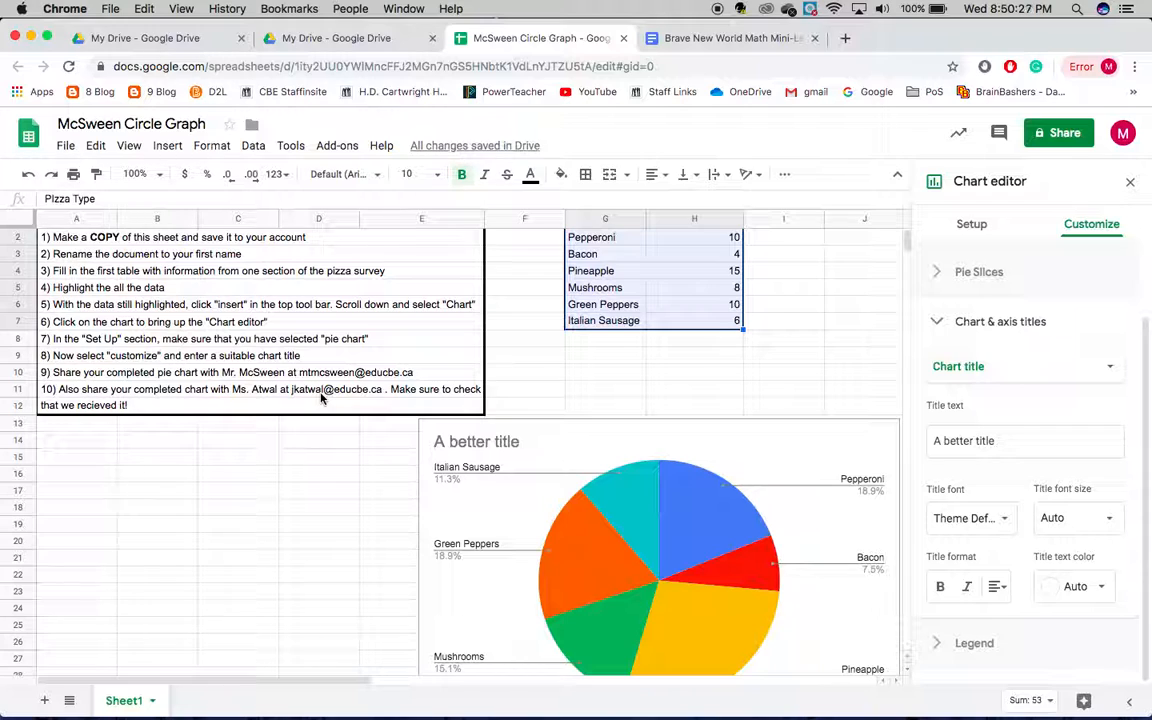
scroll(325, 400, up, 1)
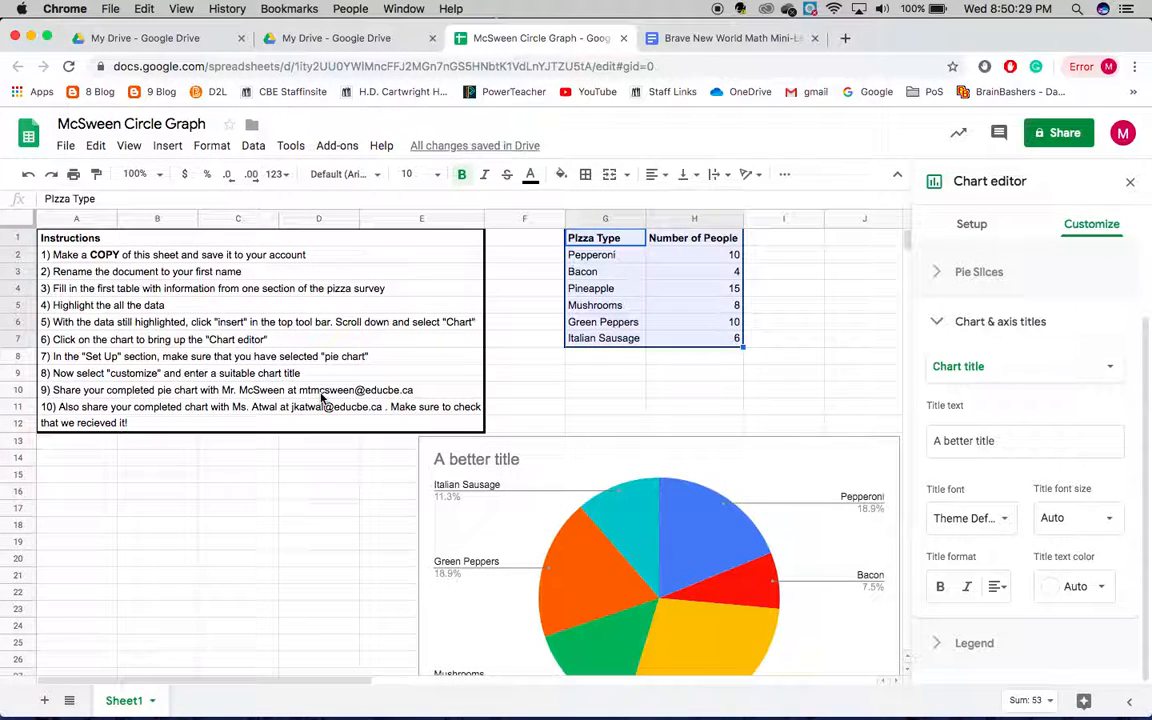